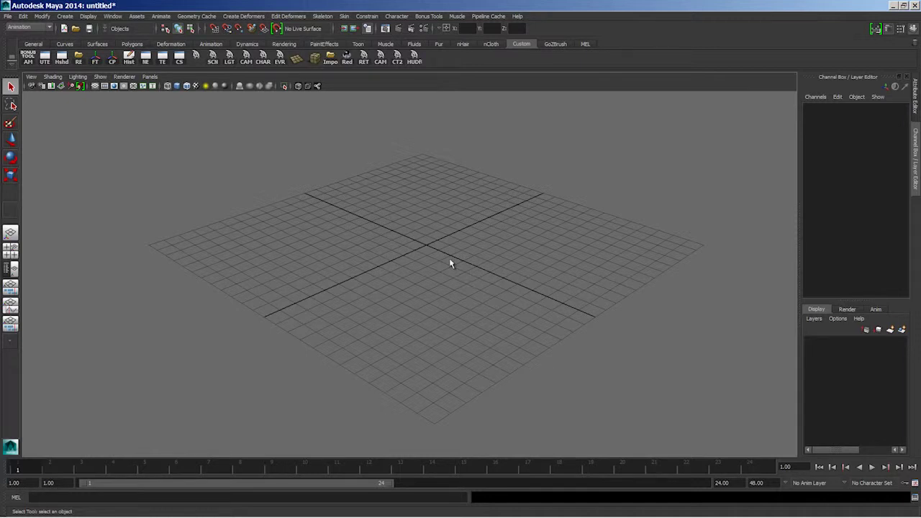
Zoom out and orbit the perspective view to see the grid
alt+right_drag(449, 264, 450, 232)
scroll(432, 251, up, 2)
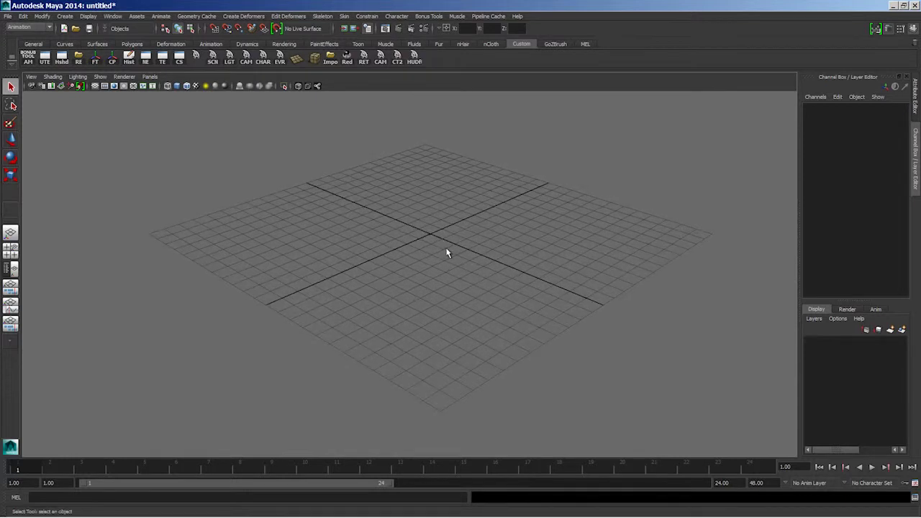
scroll(439, 245, up, 1)
scroll(429, 241, up, 1)
scroll(468, 245, up, 2)
mouse_move(493, 231)
alt+right_down()
mouse_move(480, 214)
mouse_move(483, 232)
alt+right_up()
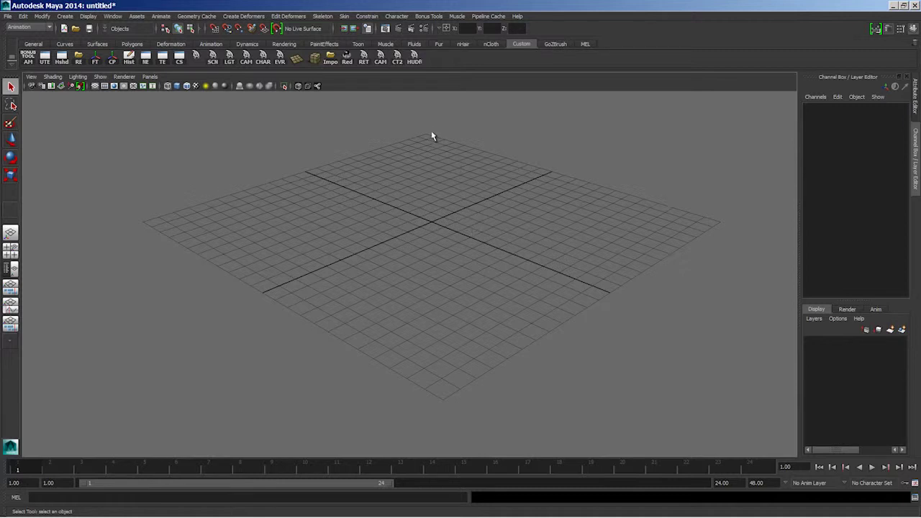
mouse_move(474, 213)
alt+mouse_down()
mouse_move(463, 237)
mouse_move(499, 238)
mouse_move(459, 234)
mouse_move(460, 224)
mouse_move(461, 237)
mouse_move(457, 223)
alt+mouse_up()
Check the Preferences working units, leaving Linear at centimeter
click(915, 483)
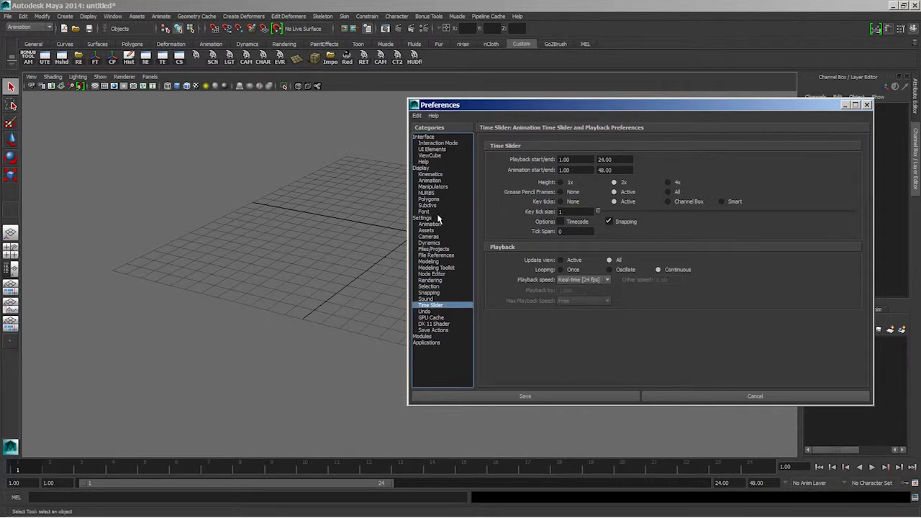
click(437, 217)
click(588, 191)
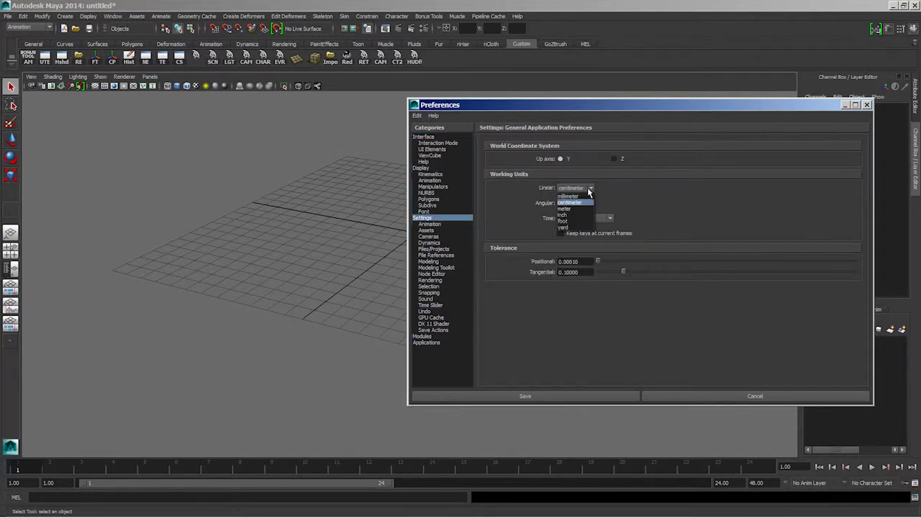
click(642, 201)
click(670, 396)
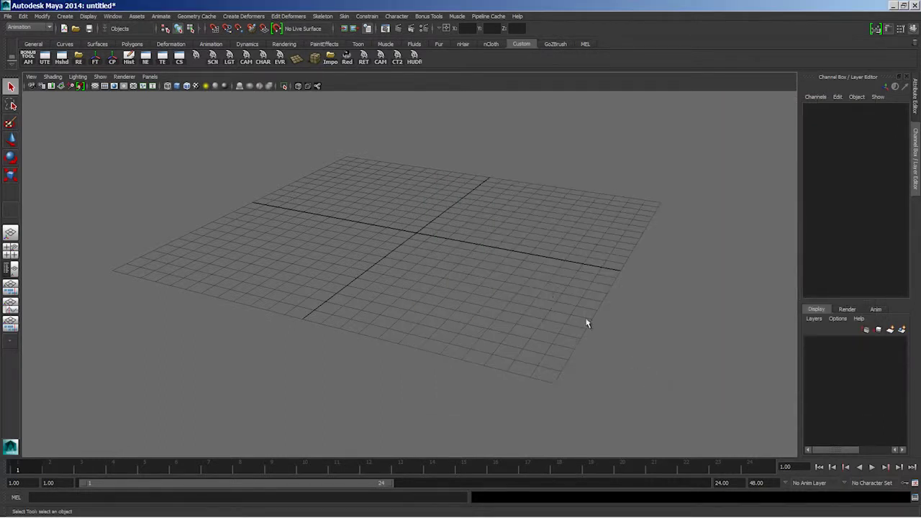
Orbit to a flatter angle and view the grid options without changing them
mouse_move(586, 324)
alt+mouse_down()
mouse_move(483, 267)
mouse_move(492, 290)
mouse_move(506, 281)
alt+mouse_up()
alt+right_drag(506, 281, 515, 278)
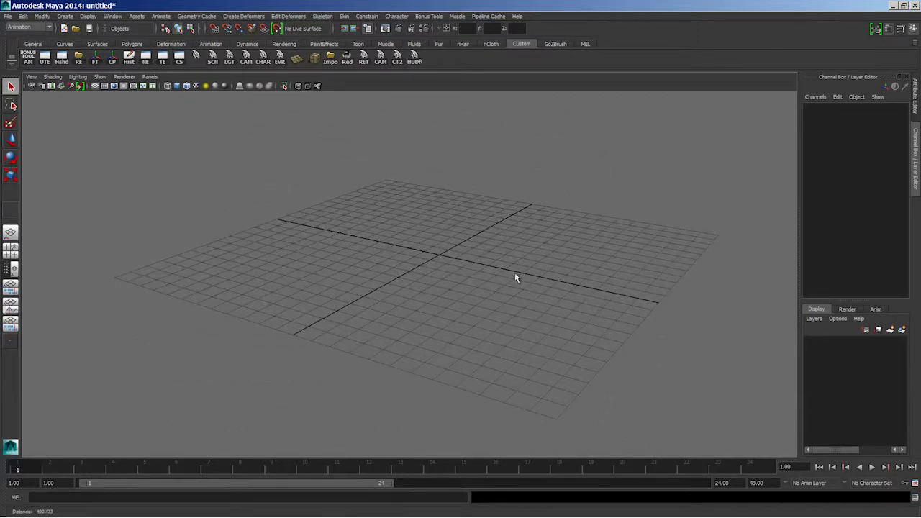
mouse_move(515, 278)
alt+mouse_down()
mouse_move(506, 264)
mouse_move(448, 271)
alt+mouse_up()
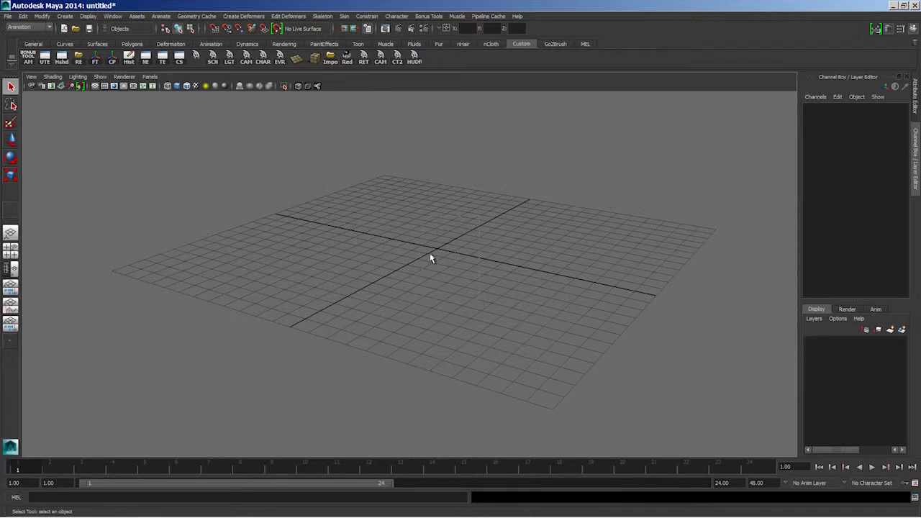
right_click(105, 86)
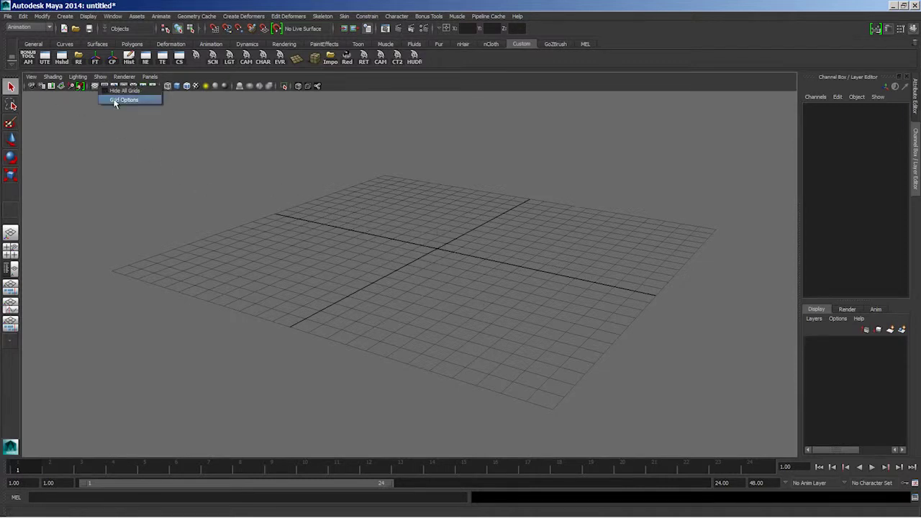
click(119, 98)
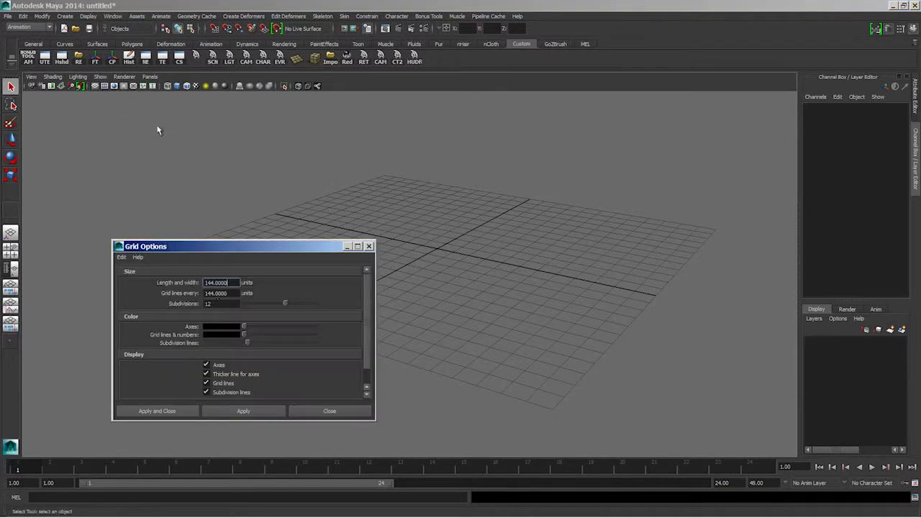
click(330, 411)
mouse_move(407, 291)
alt+mouse_down()
mouse_move(432, 263)
mouse_move(425, 237)
alt+mouse_up()
Launch the HUDft script and create the world-length readout showing cm, then tumble the view
click(415, 59)
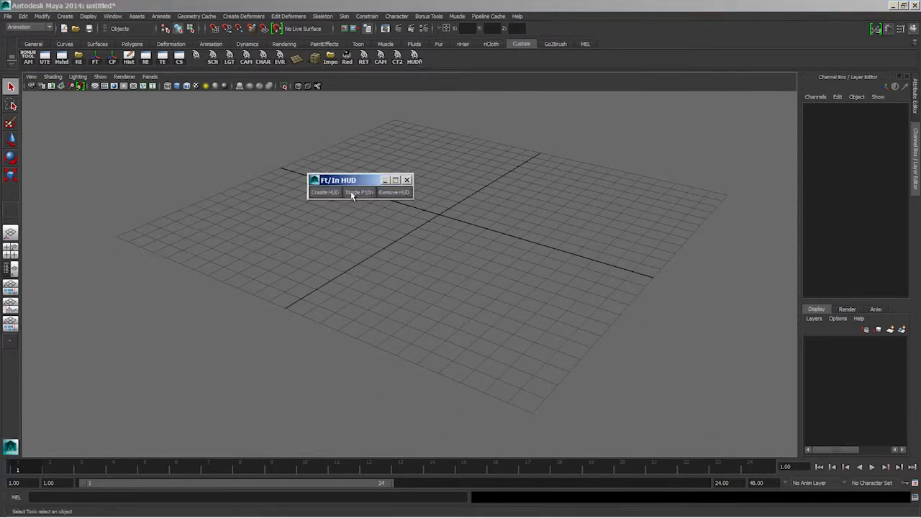
drag(365, 180, 407, 103)
mouse_move(425, 144)
alt+mouse_down()
mouse_move(439, 189)
mouse_move(455, 185)
mouse_move(432, 180)
alt+mouse_up()
click(404, 106)
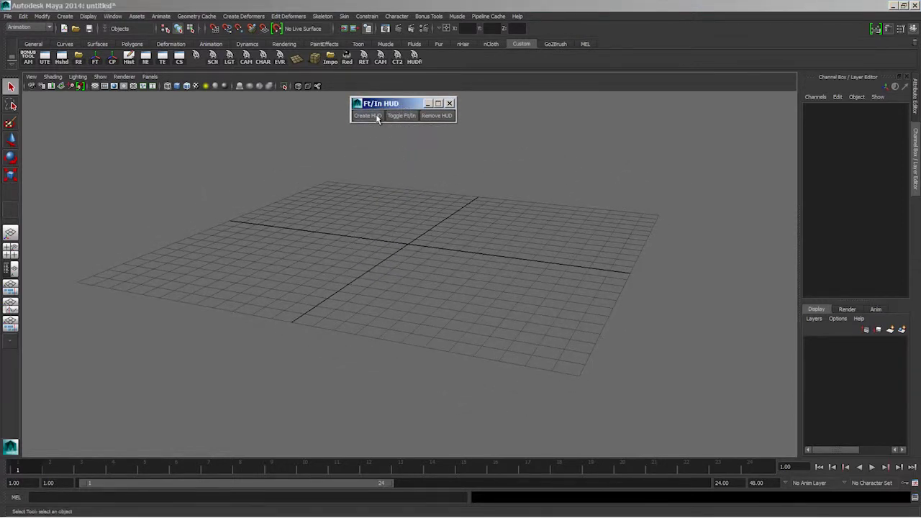
click(375, 115)
mouse_move(435, 273)
alt+mouse_down()
mouse_move(420, 278)
mouse_move(425, 285)
alt+mouse_up()
mouse_move(536, 439)
alt+mouse_down()
mouse_move(471, 263)
mouse_move(382, 263)
mouse_move(164, 374)
alt+mouse_up()
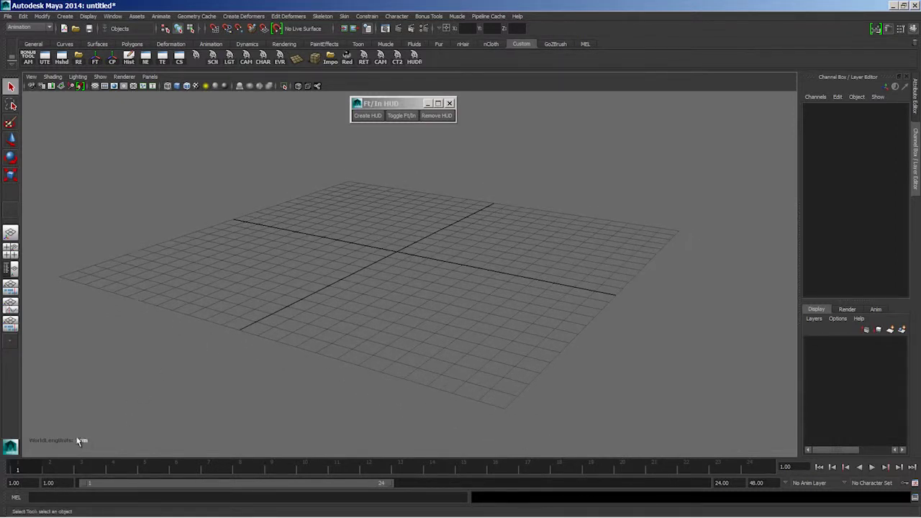
mouse_move(344, 274)
alt+mouse_down()
mouse_move(370, 309)
mouse_move(434, 313)
mouse_move(387, 293)
mouse_move(410, 302)
mouse_move(378, 321)
mouse_move(384, 290)
alt+mouse_up()
alt+middle_drag(384, 290, 436, 262)
Toggle Ft/In to switch units to inches, then back to feet
click(408, 103)
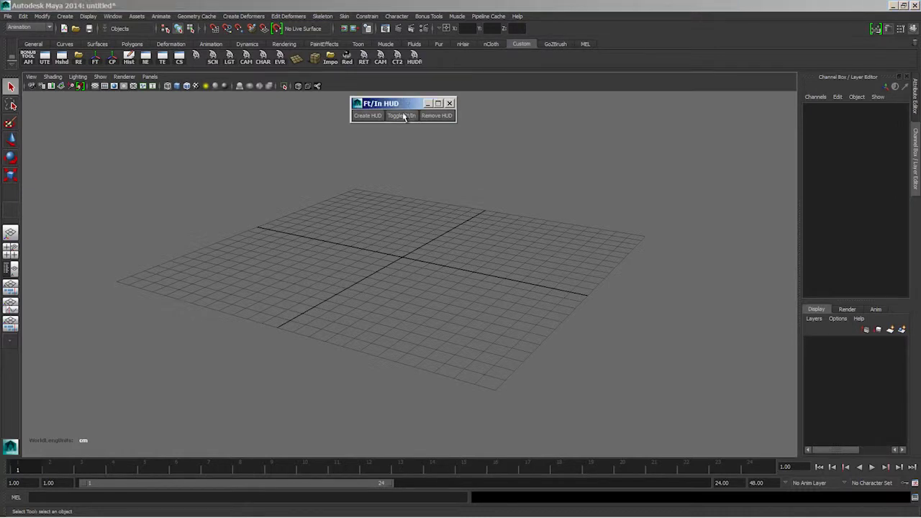
click(402, 116)
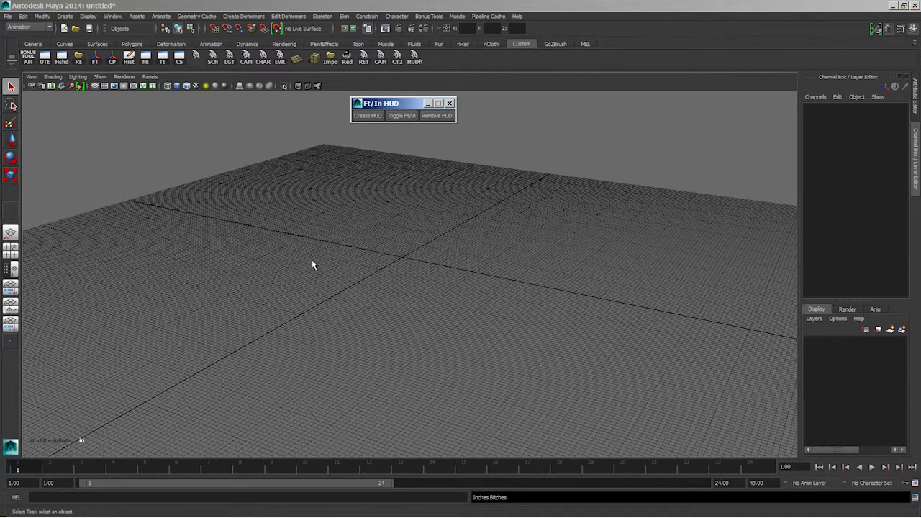
click(403, 116)
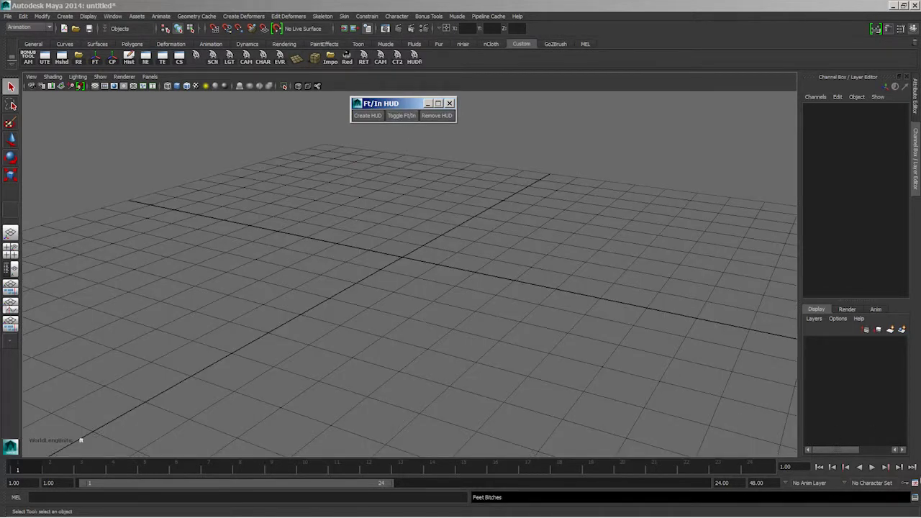
Confirm in Preferences that Linear working units now read foot
click(914, 483)
click(430, 219)
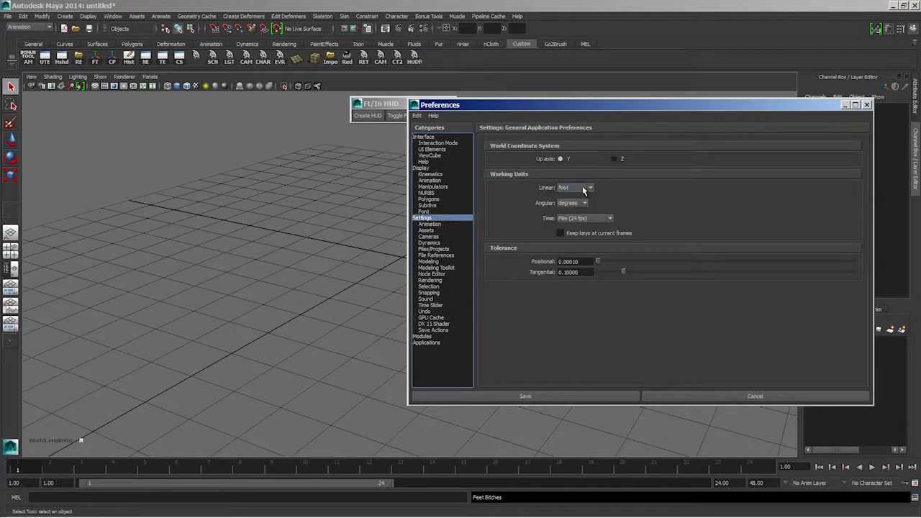
click(728, 398)
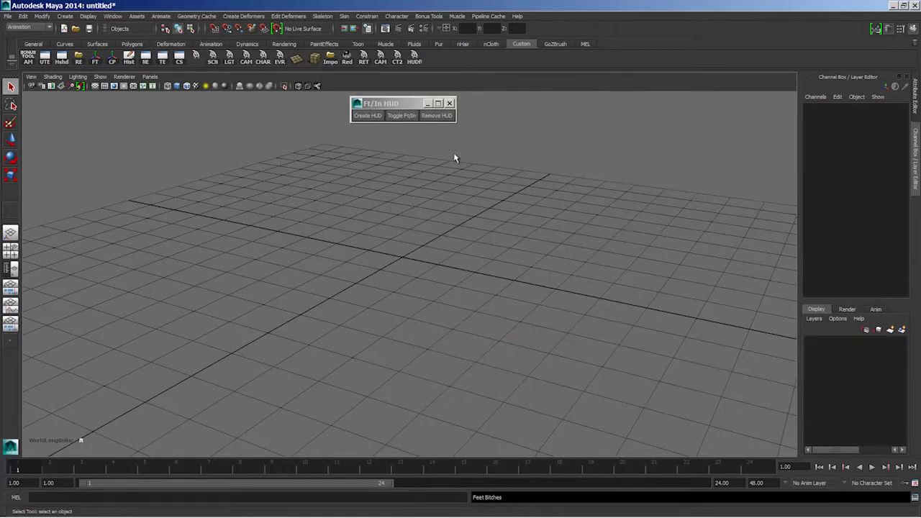
Toggle units twice, then remove and re-create the world length readout
click(401, 115)
click(401, 115)
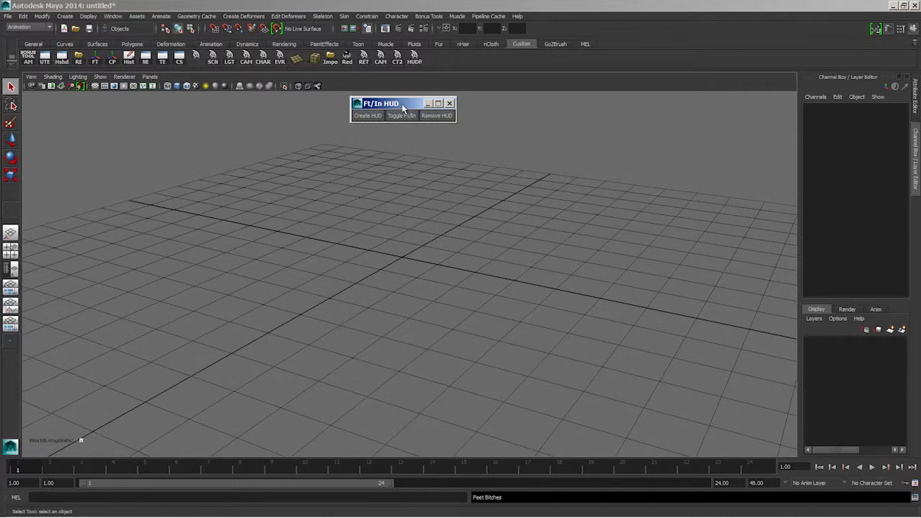
click(437, 118)
click(367, 116)
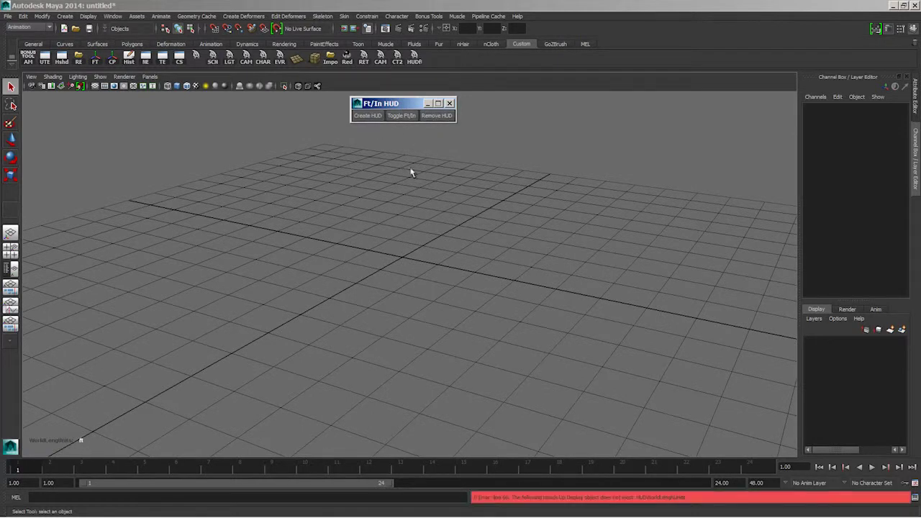
Switch units to inches and back, then dolly and orbit toward the grid
click(404, 115)
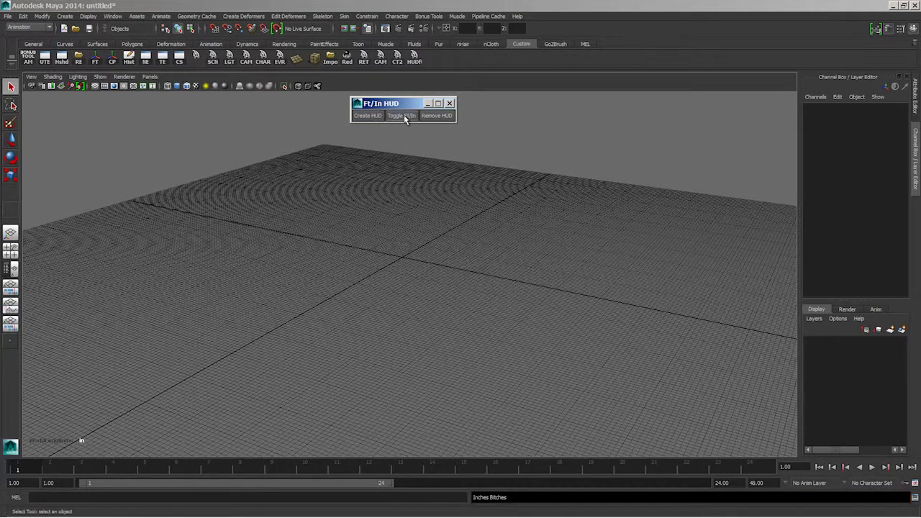
double_click(404, 115)
alt+right_drag(322, 253, 576, 270)
mouse_move(576, 270)
alt+mouse_down()
mouse_move(303, 310)
mouse_move(407, 269)
mouse_move(390, 270)
mouse_move(400, 205)
alt+mouse_up()
click(405, 116)
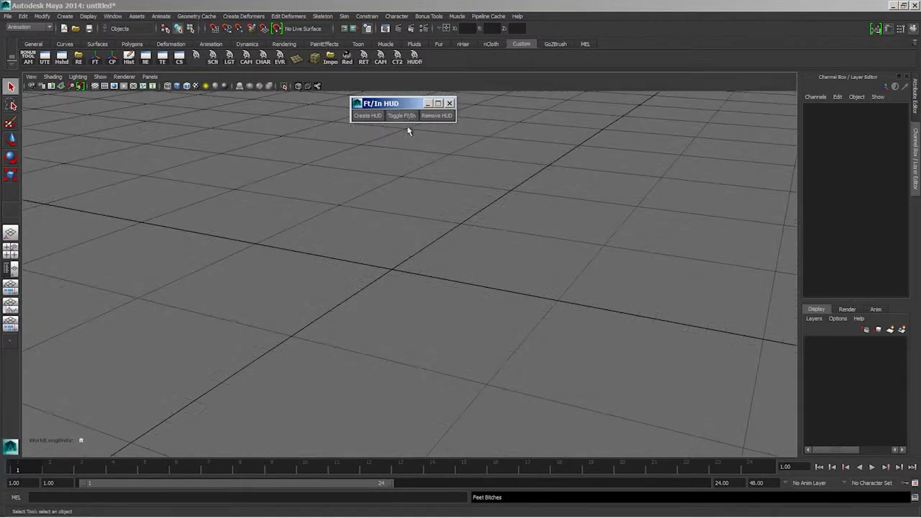
mouse_move(525, 269)
alt+mouse_down()
mouse_move(485, 298)
mouse_move(379, 242)
mouse_move(459, 286)
mouse_move(402, 304)
alt+mouse_up()
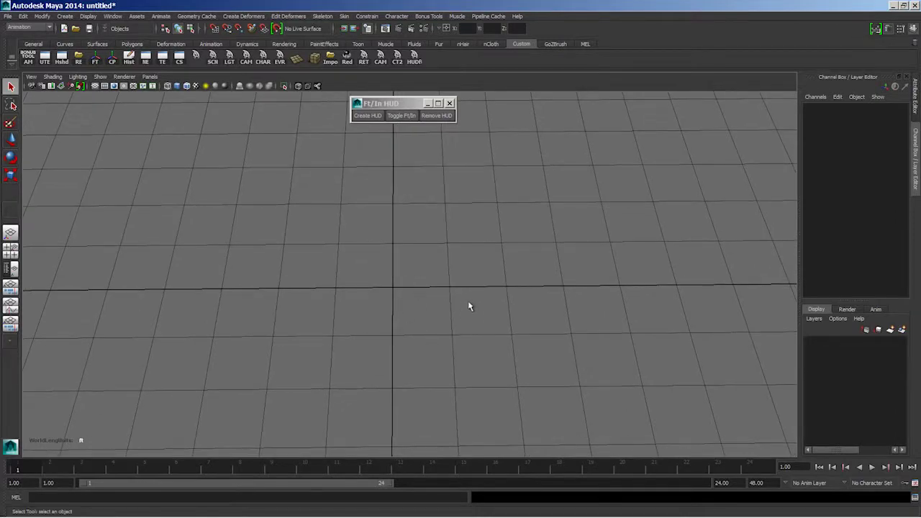
mouse_move(503, 319)
alt+mouse_down()
mouse_move(393, 288)
mouse_move(434, 308)
alt+mouse_up()
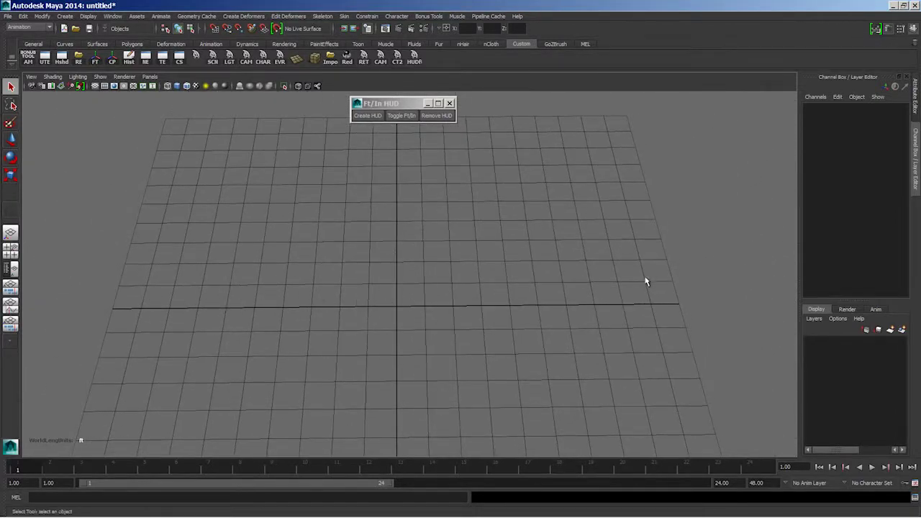
mouse_move(461, 256)
alt+mouse_down()
mouse_move(432, 277)
mouse_move(430, 310)
alt+mouse_up()
mouse_move(429, 310)
alt+right_down()
mouse_move(401, 269)
mouse_move(369, 265)
mouse_move(417, 274)
alt+right_up()
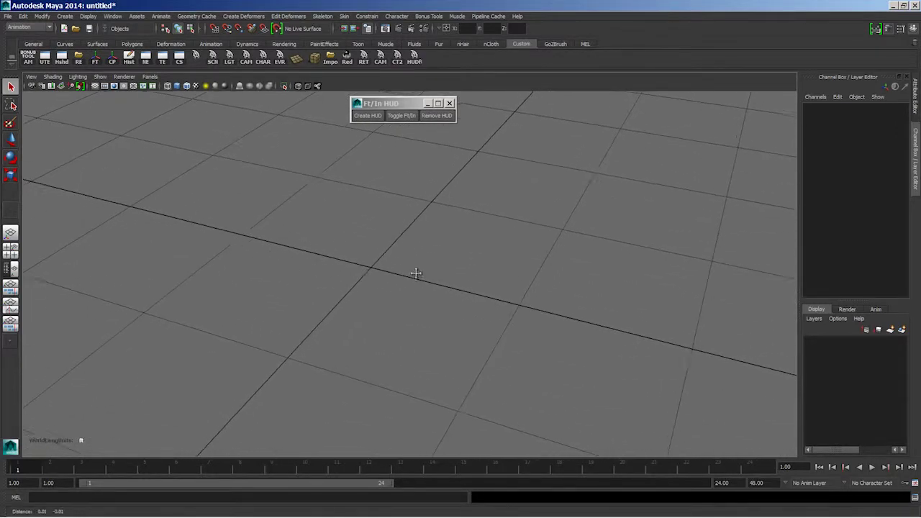
click(406, 114)
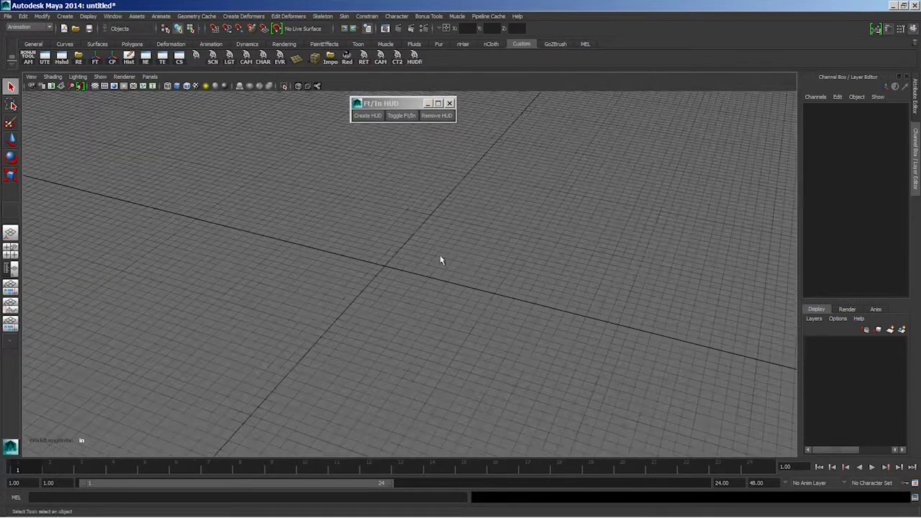
mouse_move(441, 260)
alt+mouse_down()
mouse_move(378, 290)
mouse_move(364, 270)
alt+mouse_up()
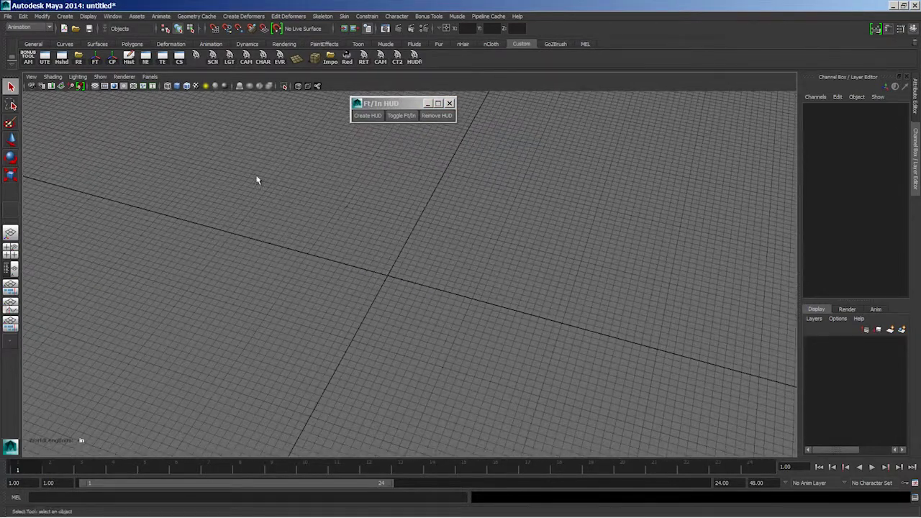
alt+right_drag(498, 294, 521, 294)
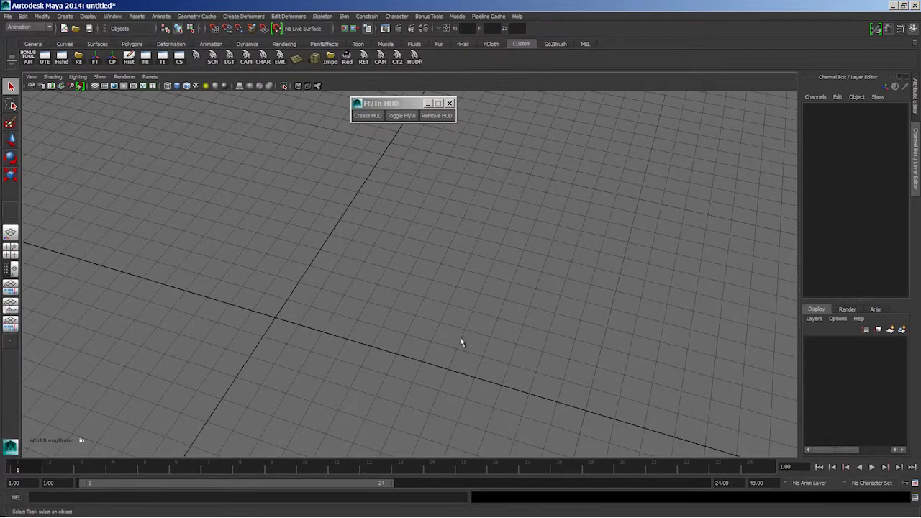
mouse_move(582, 278)
alt+mouse_down()
mouse_move(413, 306)
mouse_move(436, 286)
mouse_move(439, 233)
alt+mouse_up()
mouse_move(401, 154)
alt+right_down()
mouse_move(413, 252)
mouse_move(346, 267)
mouse_move(439, 267)
mouse_move(339, 285)
mouse_move(408, 297)
alt+right_up()
Create a polygon cube from the hotbox and display it smooth-shaded
key(space)
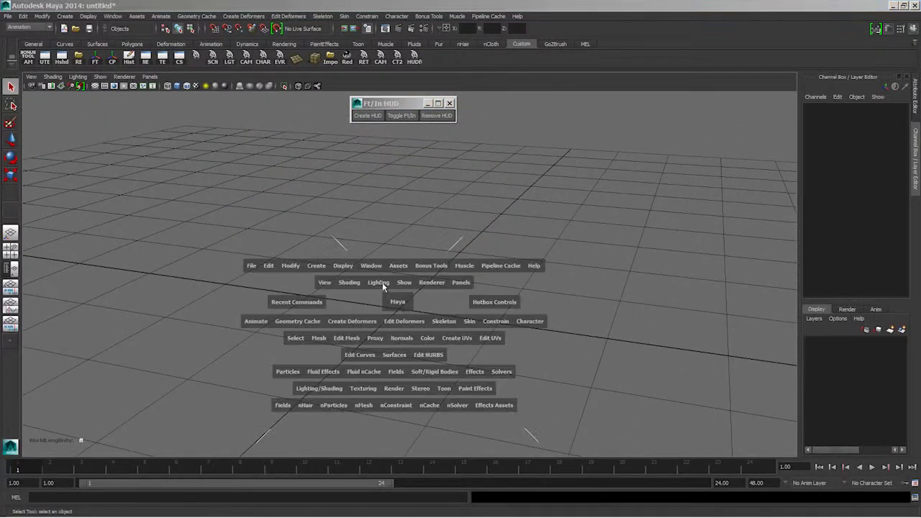
drag(319, 265, 434, 306)
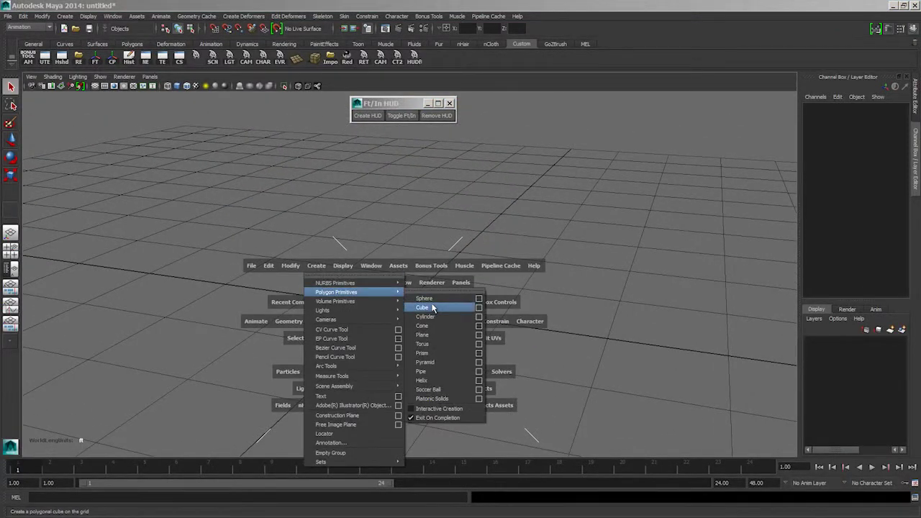
key(5)
mouse_move(420, 330)
alt+mouse_down()
mouse_move(430, 291)
mouse_move(288, 257)
alt+mouse_up()
click(288, 257)
click(460, 316)
Move the cube to X -1.59, Z -0.62 and raise it to Y 0.42
key(w)
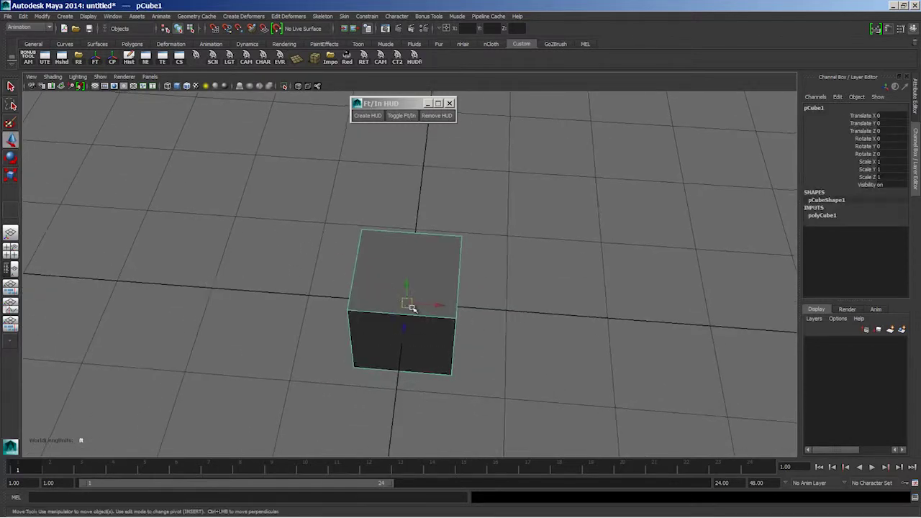
alt+drag(411, 302, 418, 325)
drag(436, 285, 385, 286)
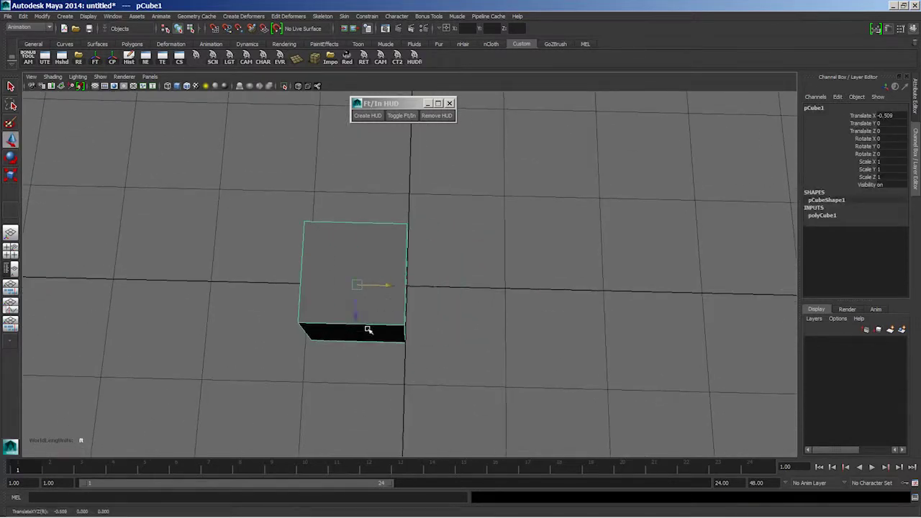
drag(352, 317, 370, 259)
drag(397, 231, 294, 239)
mouse_move(360, 238)
alt+mouse_down()
mouse_move(417, 310)
mouse_move(323, 307)
alt+mouse_up()
drag(234, 302, 249, 252)
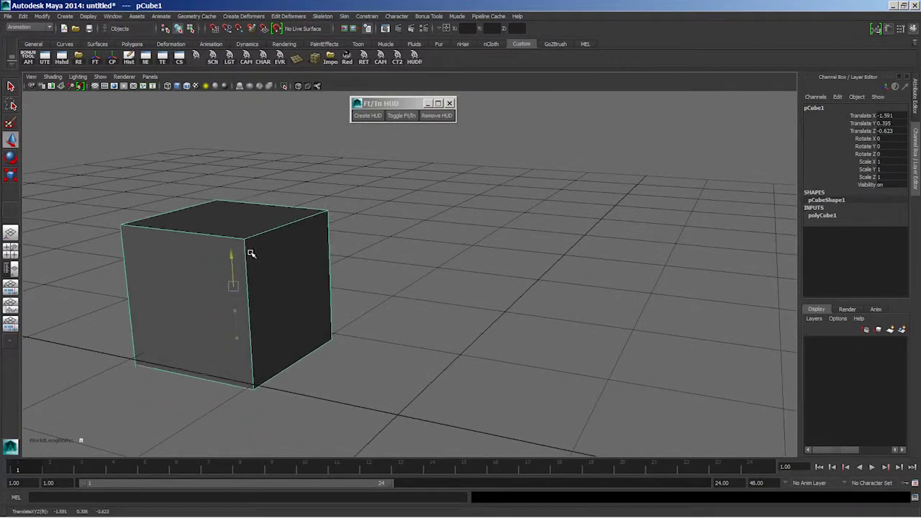
alt+drag(374, 314, 406, 154)
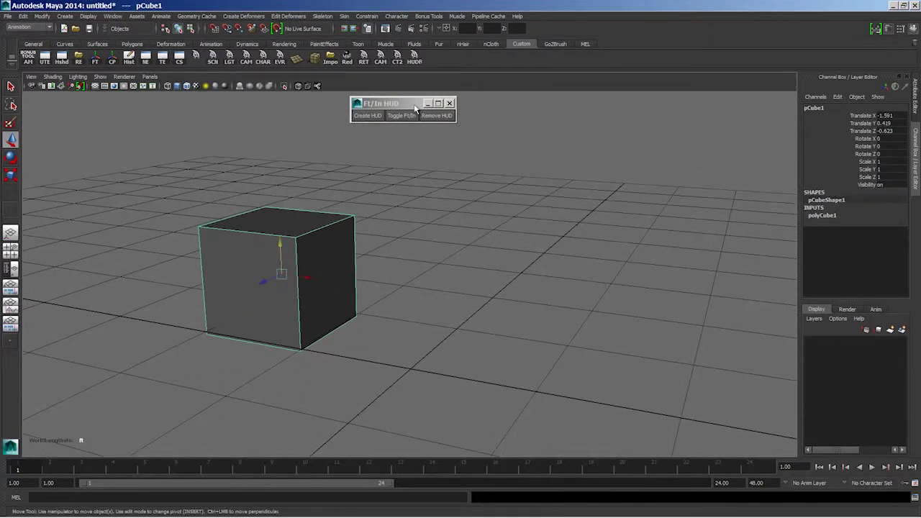
Toggle Ft/In to switch the scene units from feet to inches
click(401, 117)
click(401, 117)
mouse_move(436, 330)
alt+right_down()
mouse_move(382, 300)
mouse_move(339, 314)
mouse_move(437, 332)
alt+right_up()
Create a second polygon cube at the origin and orbit in close to it
key(space)
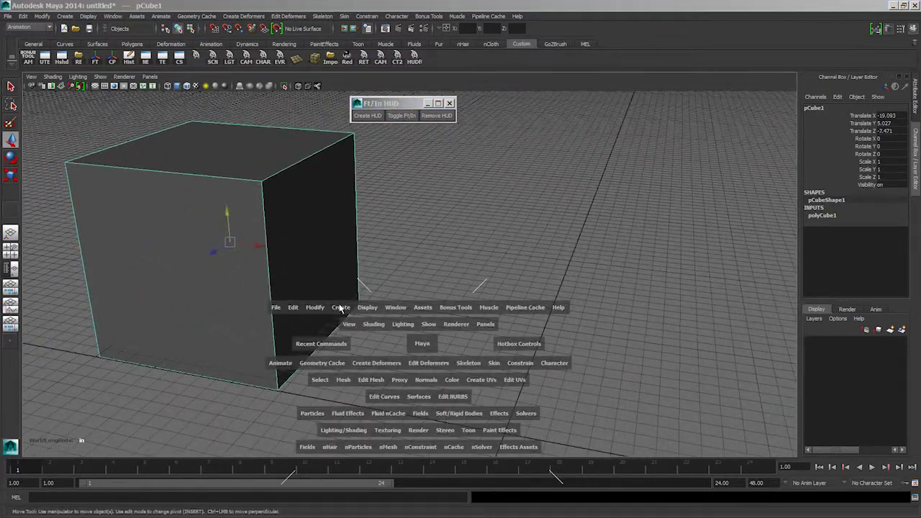
click(341, 308)
mouse_move(361, 333)
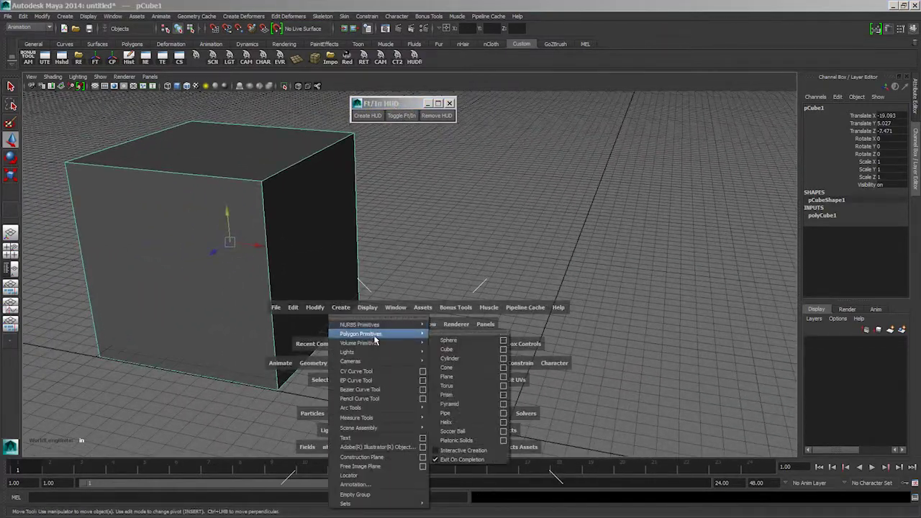
click(448, 349)
mouse_move(459, 367)
alt+right_down()
mouse_move(382, 327)
mouse_move(524, 360)
alt+right_up()
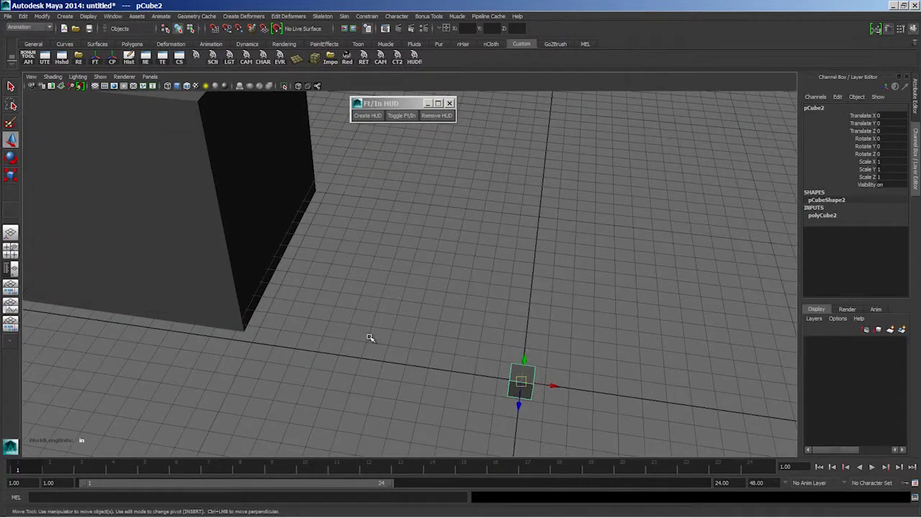
mouse_move(368, 335)
alt+mouse_down()
mouse_move(449, 368)
mouse_move(547, 367)
mouse_move(531, 354)
mouse_move(555, 324)
mouse_move(465, 325)
mouse_move(616, 319)
mouse_move(514, 321)
mouse_move(516, 297)
alt+mouse_up()
right_drag(516, 295, 470, 276)
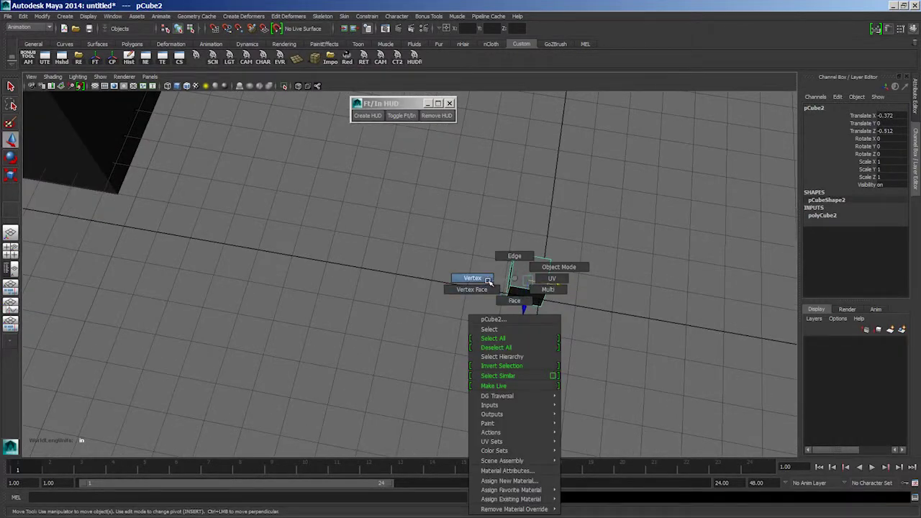
Drag the small cube's end vertices along X, snapping them to x -4 on the inch grid
click(517, 311)
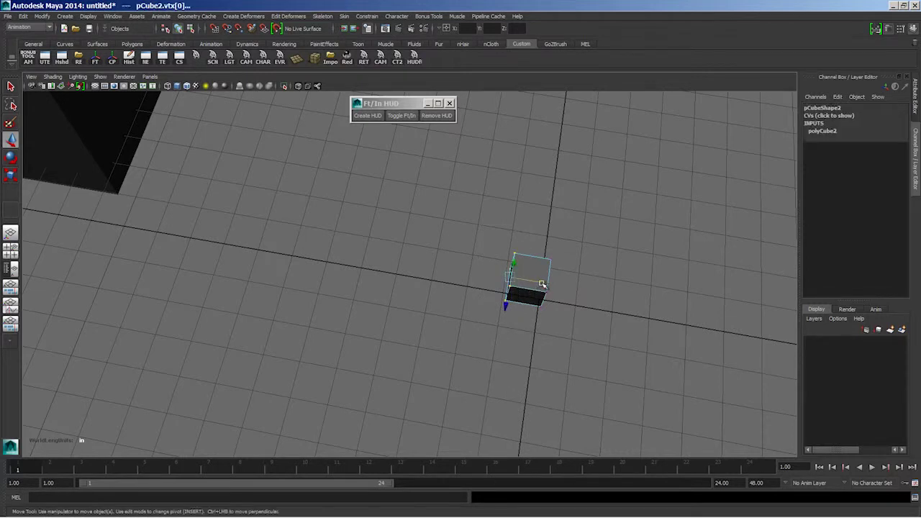
mouse_move(542, 286)
mouse_down()
mouse_move(362, 250)
mouse_move(371, 259)
mouse_up()
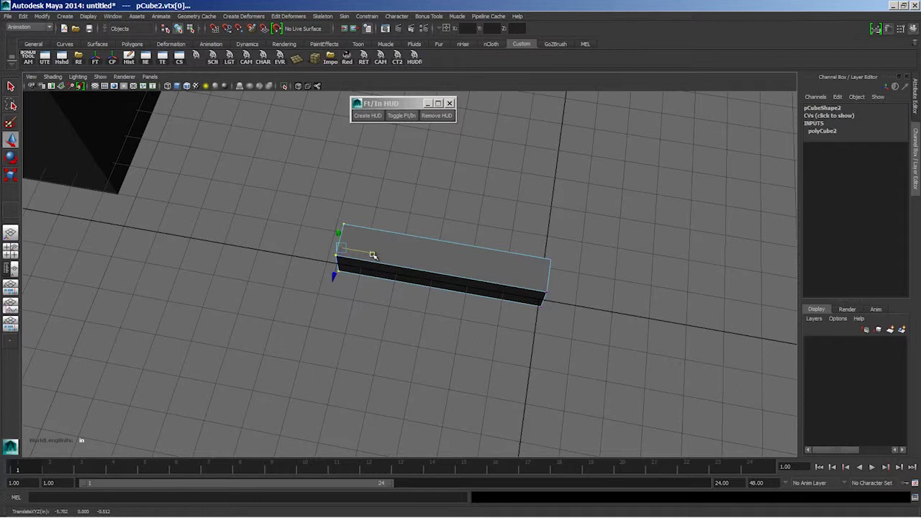
drag(372, 258, 513, 294)
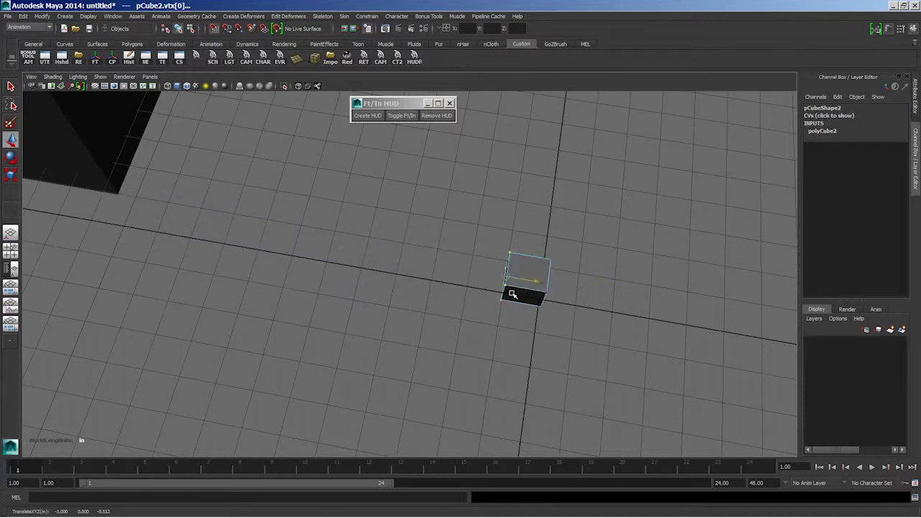
drag(448, 285, 398, 272)
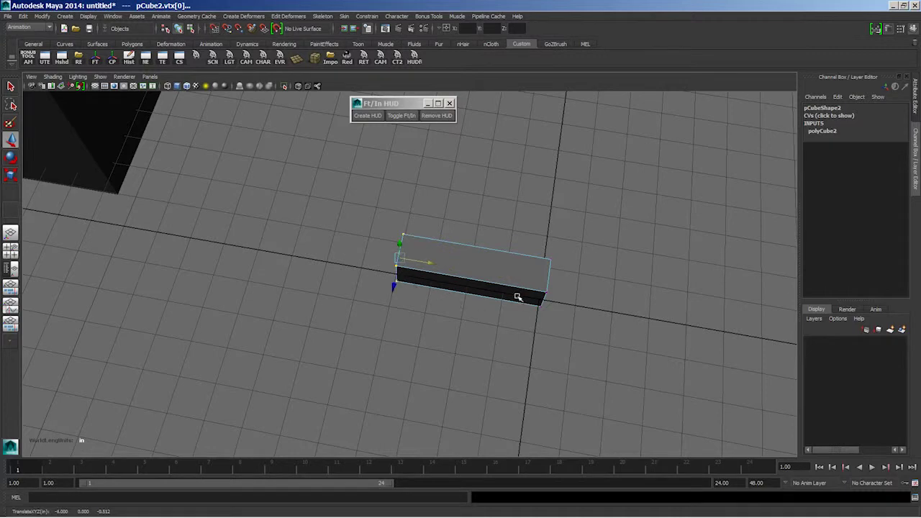
Zoom out, return to object mode and select the big cube
scroll(518, 296, down, 2)
scroll(499, 329, down, 3)
scroll(518, 288, down, 3)
scroll(482, 311, down, 2)
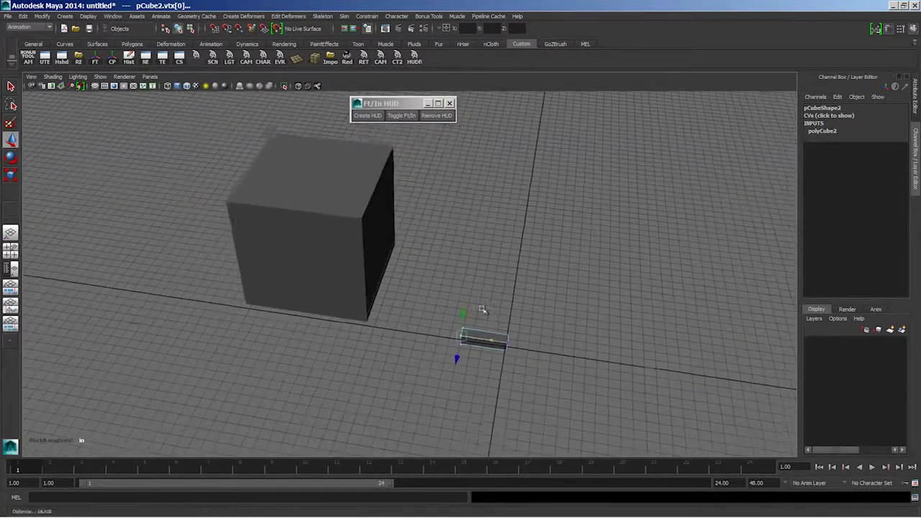
scroll(483, 310, up, 2)
scroll(483, 331, up, 1)
right_drag(485, 365, 499, 356)
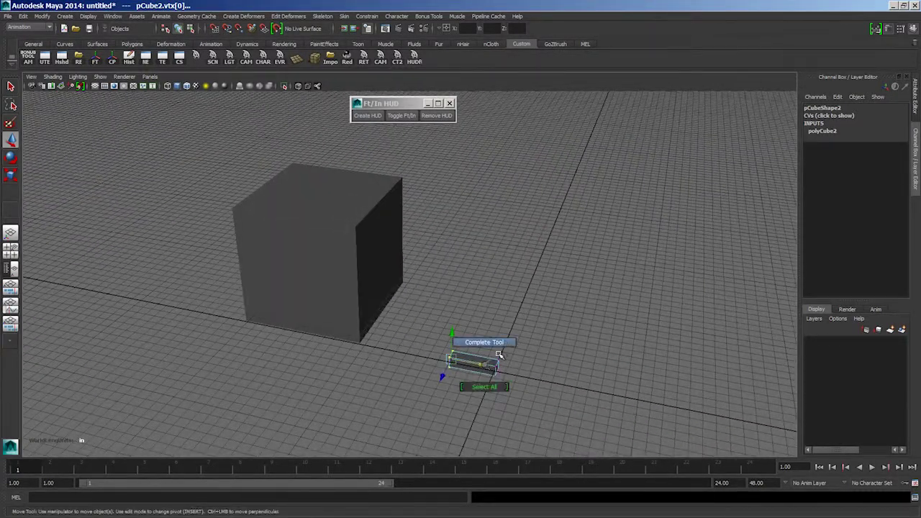
right_drag(490, 279, 533, 267)
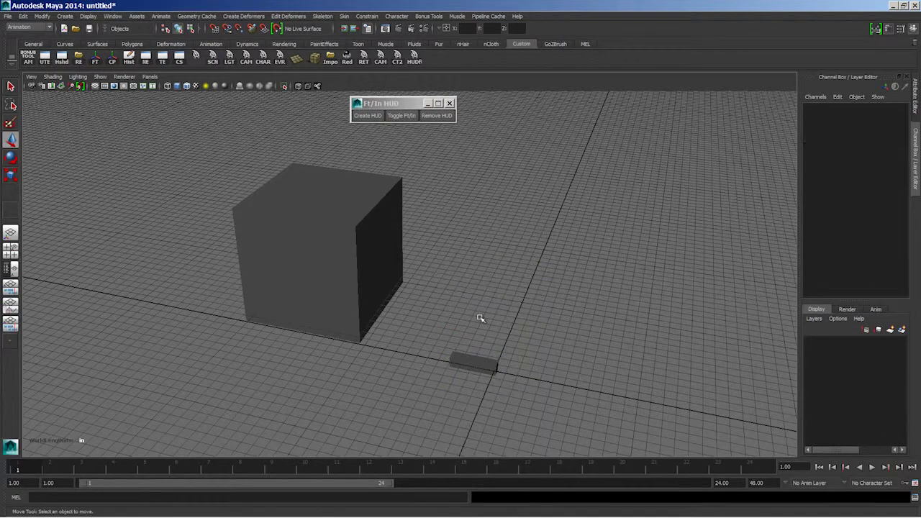
click(351, 234)
Switch back to feet and drag the big cube's left vertices along X to about -2.16 ft
mouse_move(421, 257)
alt+mouse_down()
mouse_move(600, 305)
mouse_move(483, 298)
mouse_move(484, 323)
alt+mouse_up()
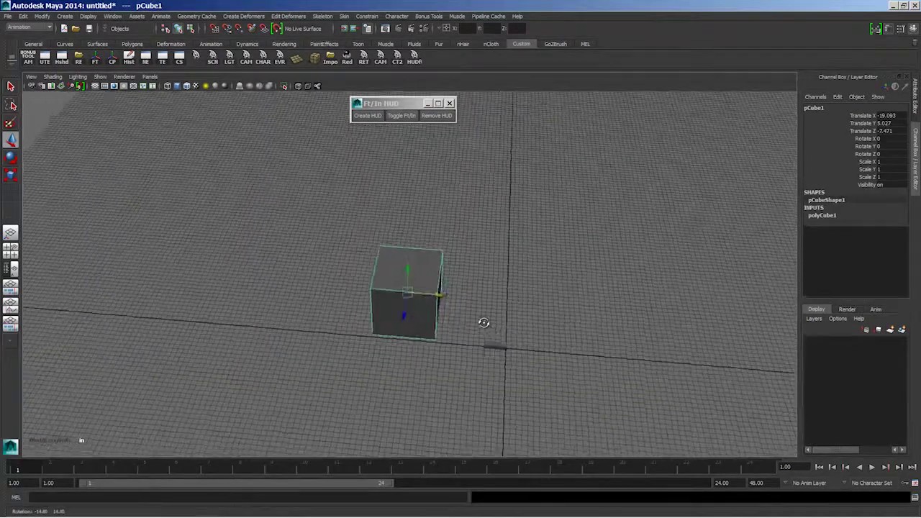
click(405, 116)
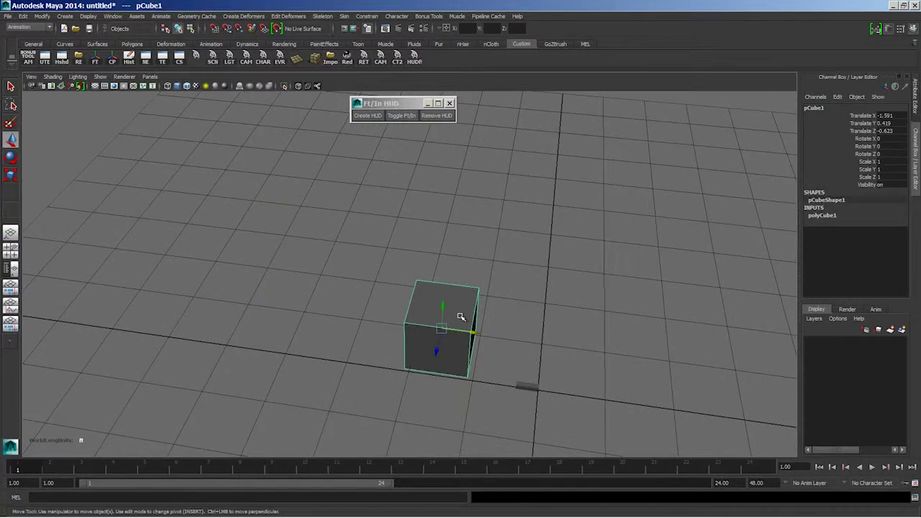
right_drag(430, 286, 385, 277)
drag(394, 360, 421, 394)
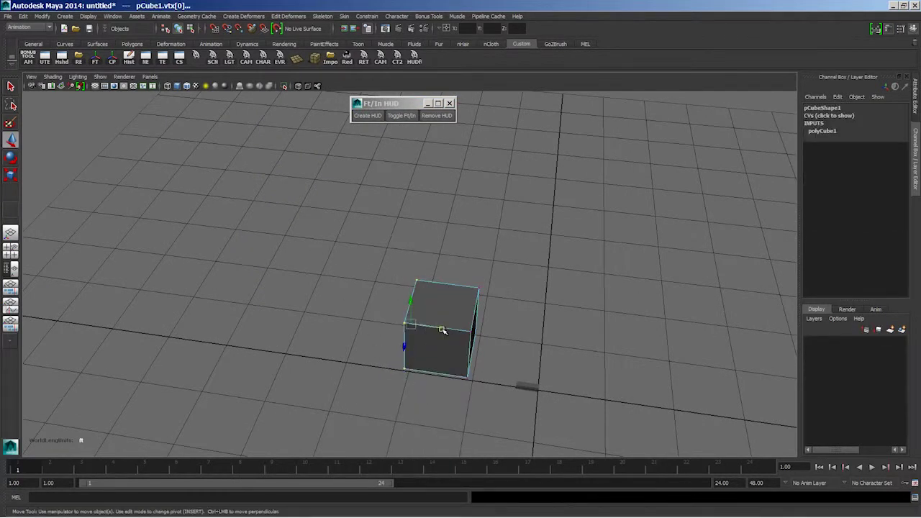
mouse_move(441, 329)
mouse_down()
mouse_move(163, 349)
mouse_move(407, 356)
mouse_move(411, 350)
mouse_move(366, 360)
mouse_move(485, 300)
mouse_move(440, 352)
mouse_up()
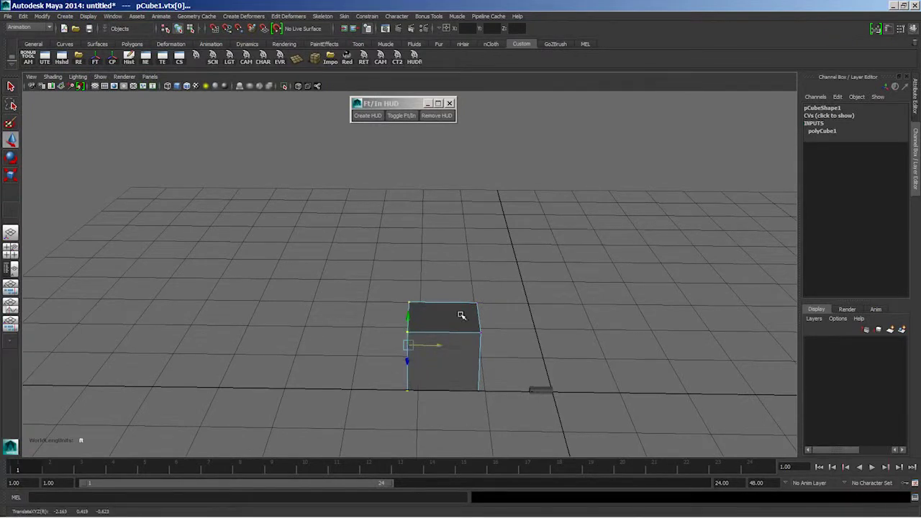